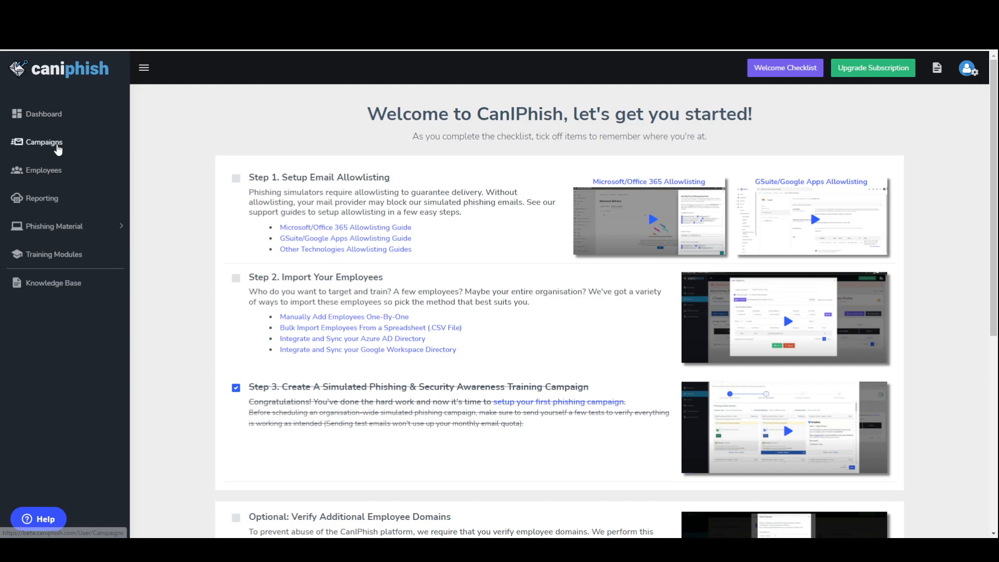
Step: Start a new campaign named "Demo Campaign" with the campaign type Simulated Phishing & Security Awareness Training
click(57, 144)
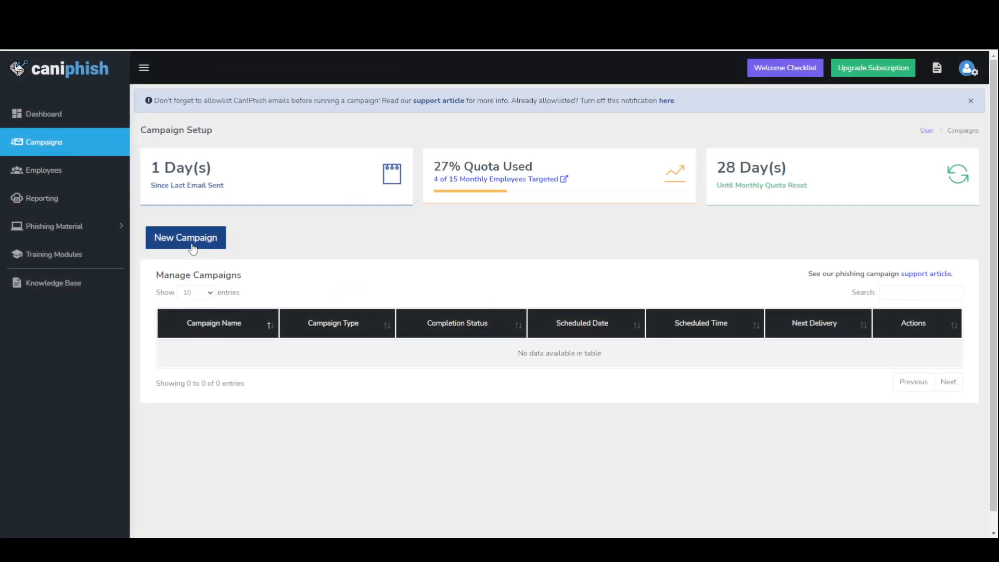
click(188, 243)
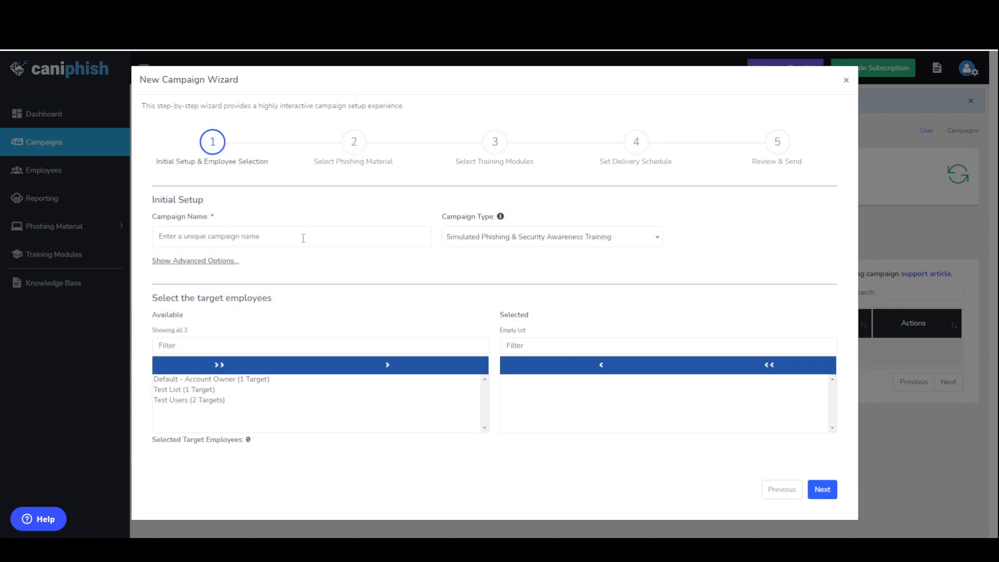
click(303, 237)
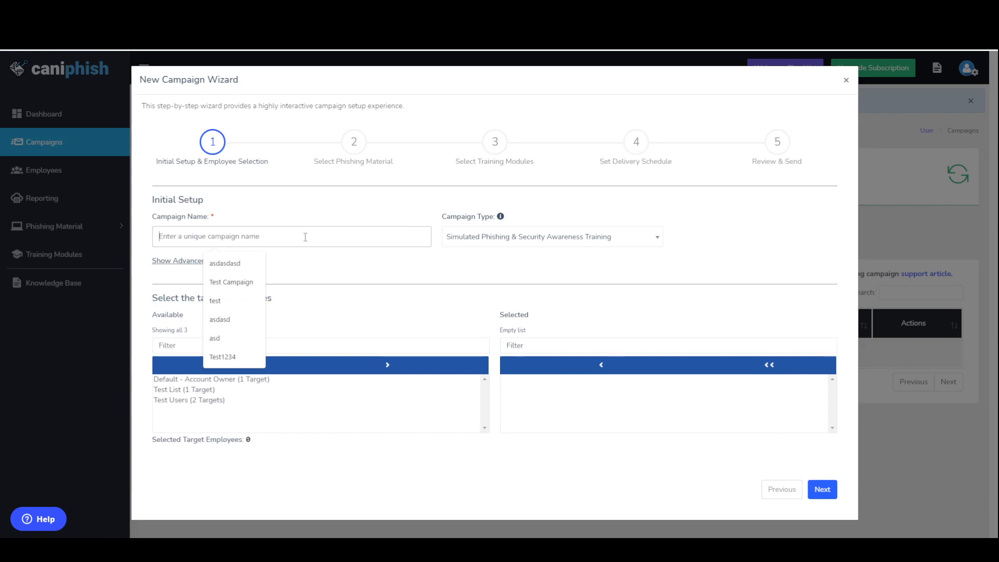
text(Demo )
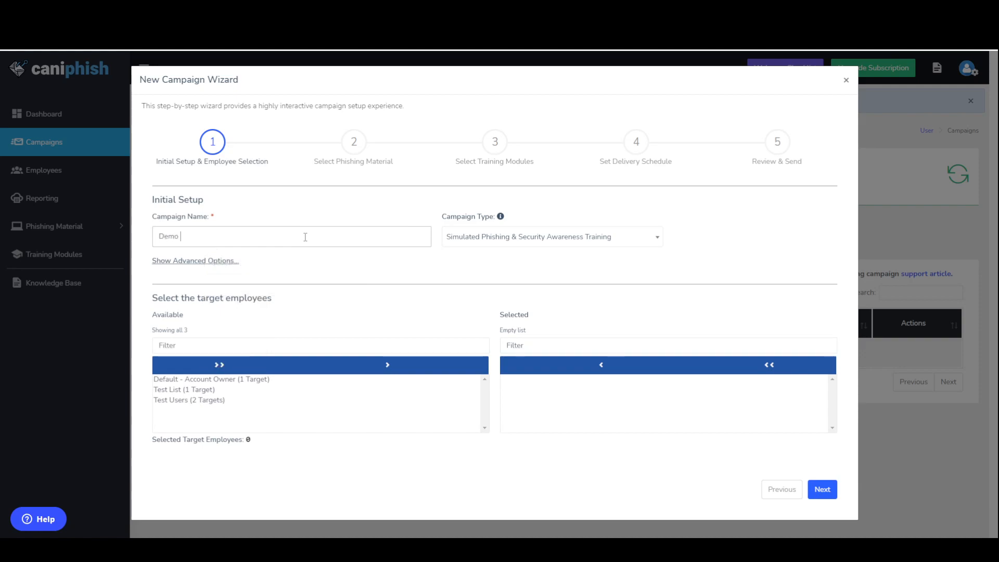
text(Campaign)
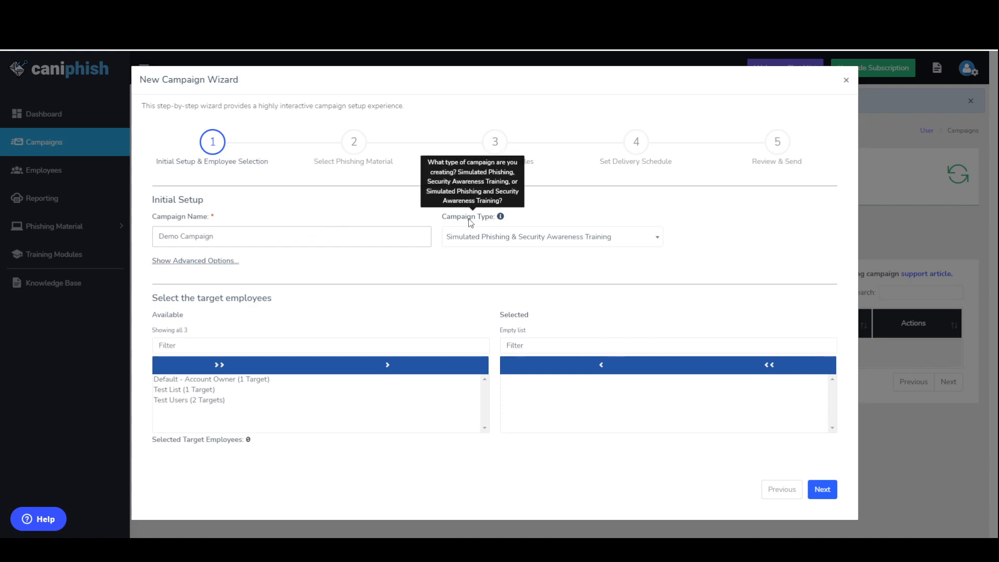
click(571, 243)
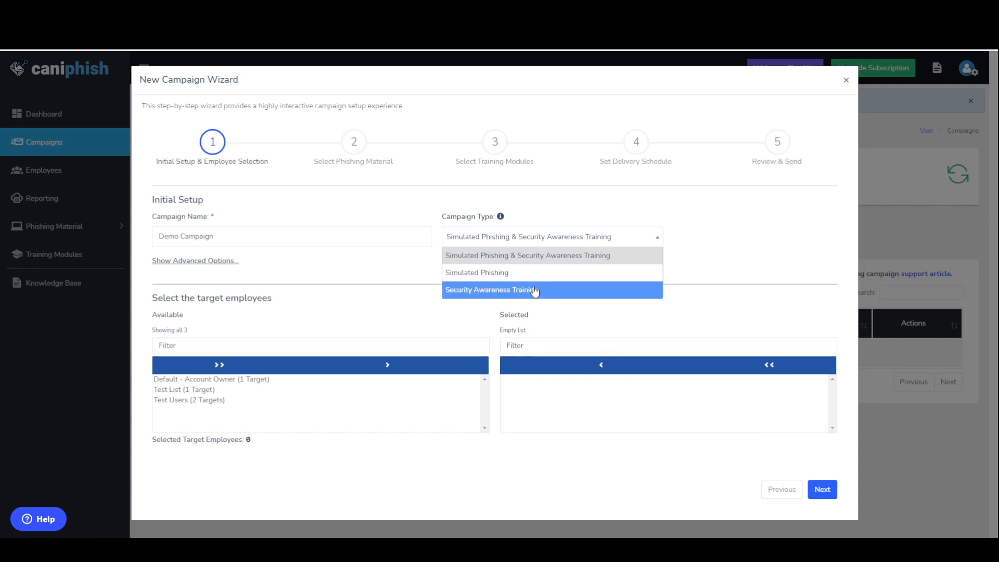
click(539, 258)
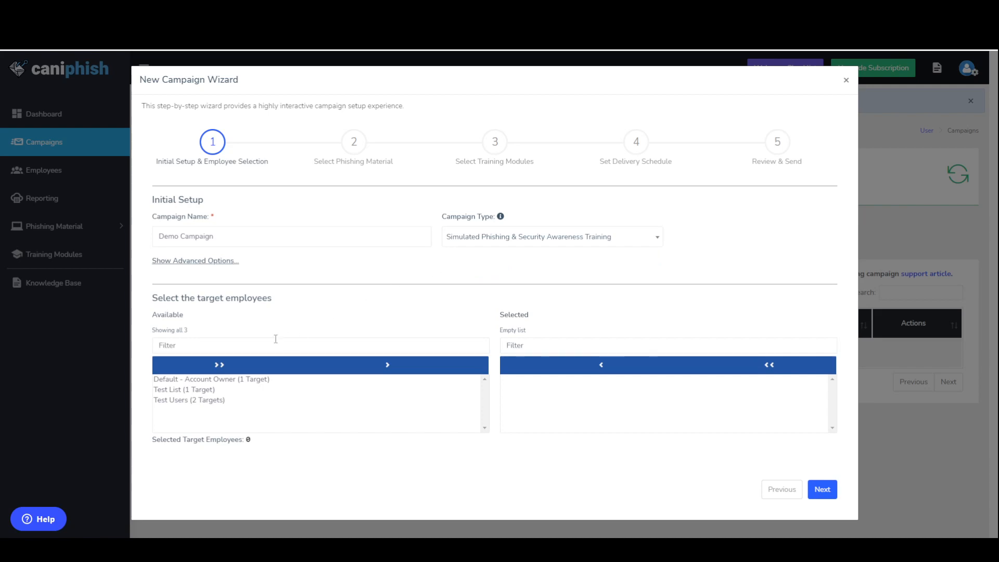
Step: Add all available employee lists to the campaign's targets and proceed to the phishing material selection
click(219, 381)
click(218, 366)
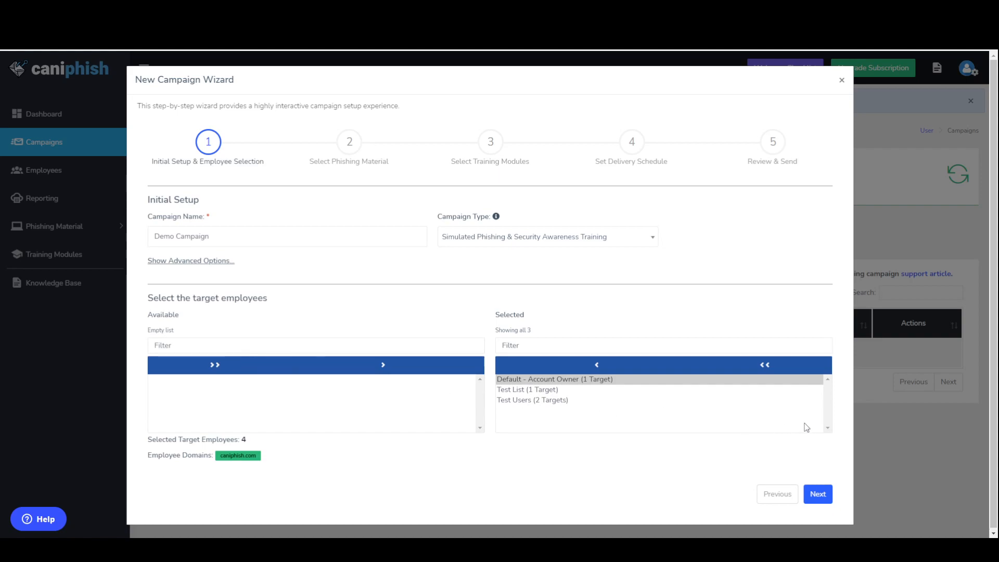
click(822, 499)
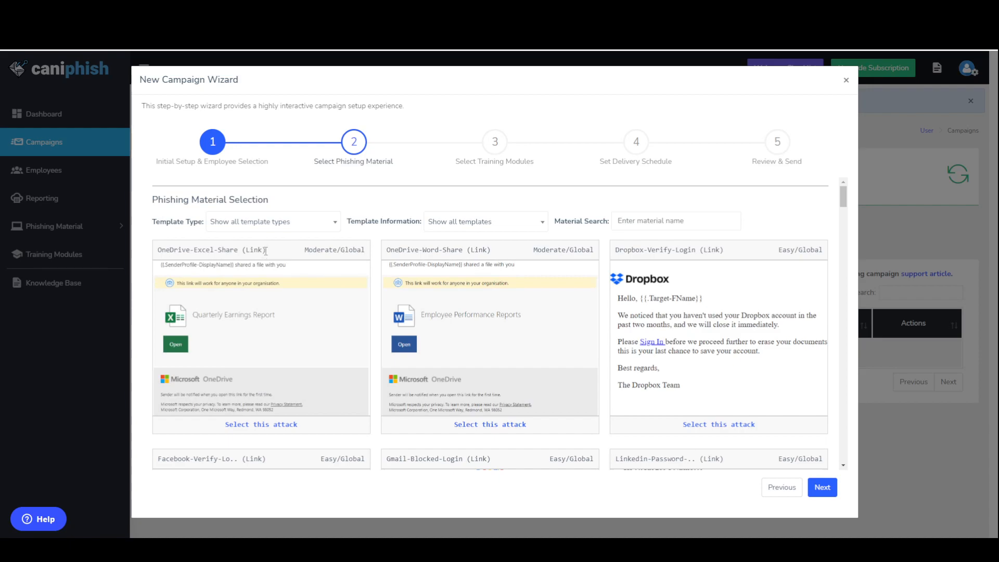
drag(269, 253, 238, 252)
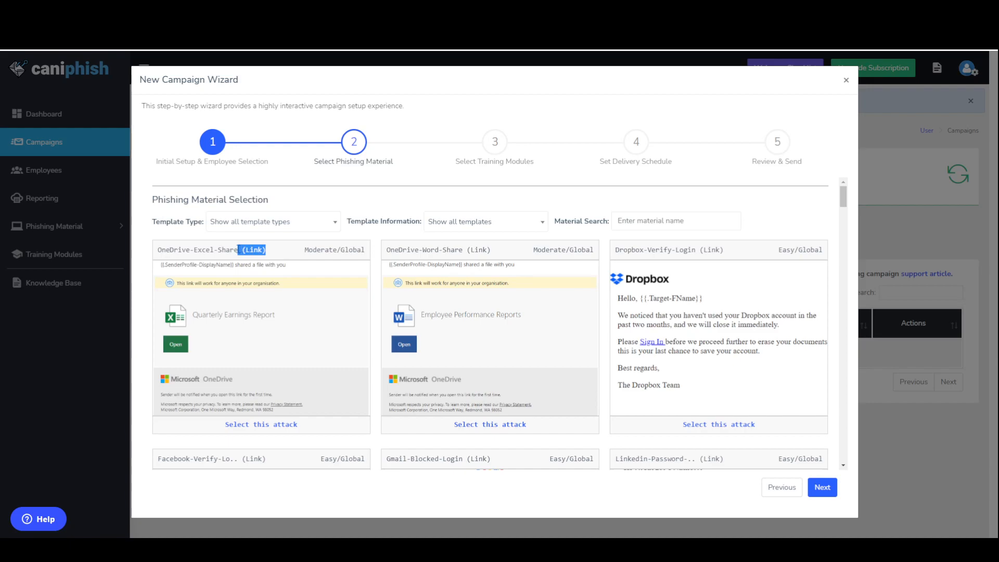
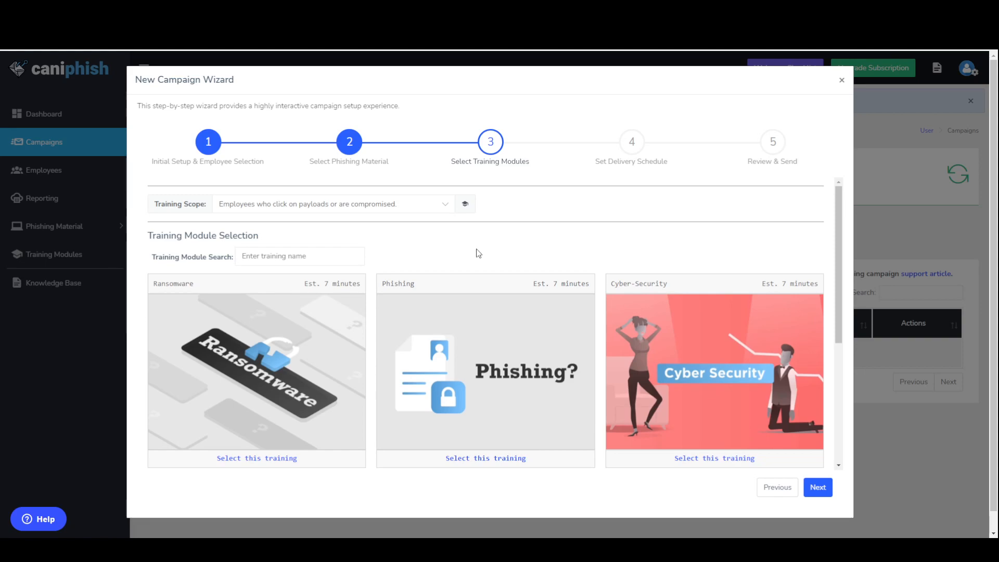
Step: Check the available training scope options and select the Ransomware and Phishing training modules for the campaign
click(408, 207)
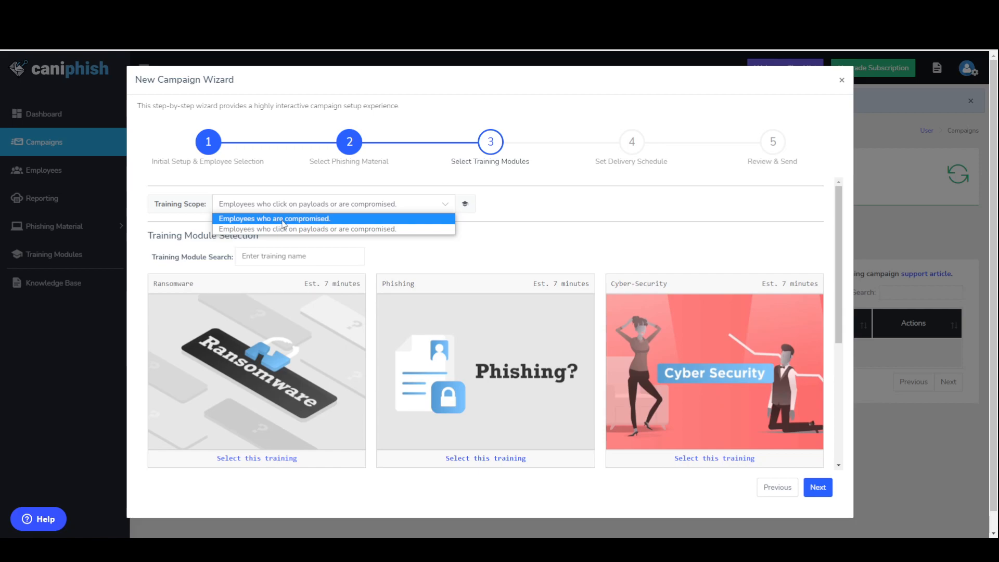
click(535, 241)
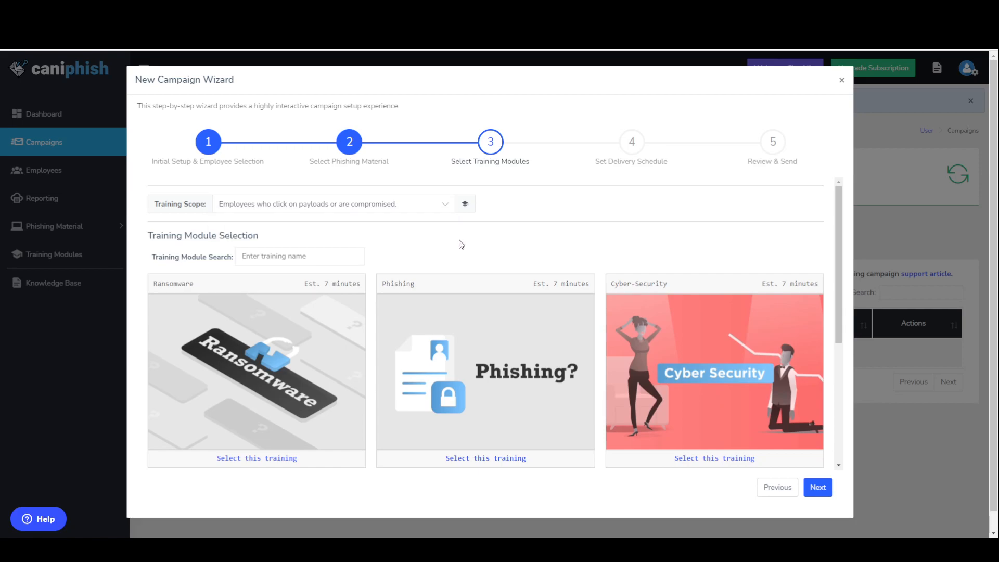
scroll(443, 255, down, 2)
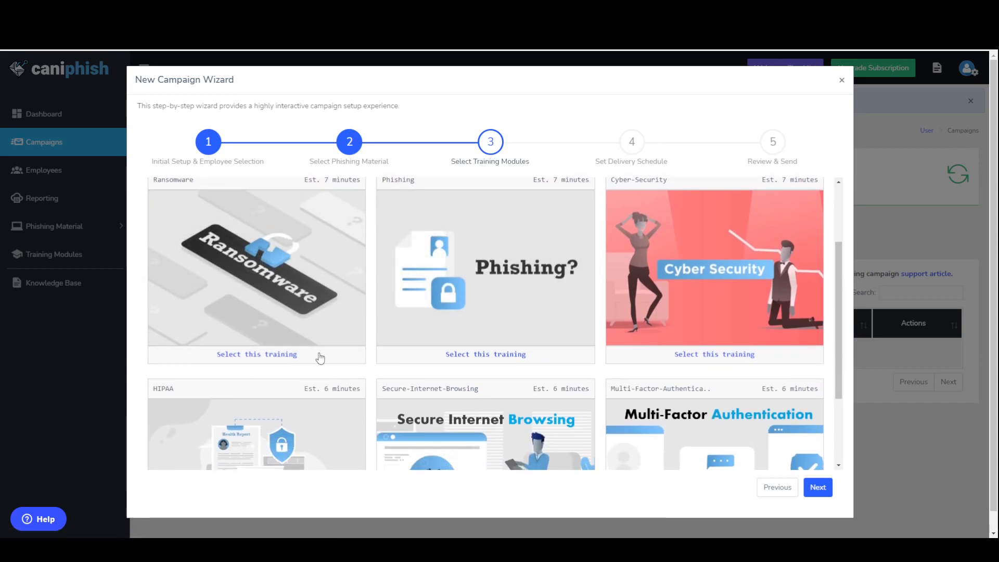
click(320, 358)
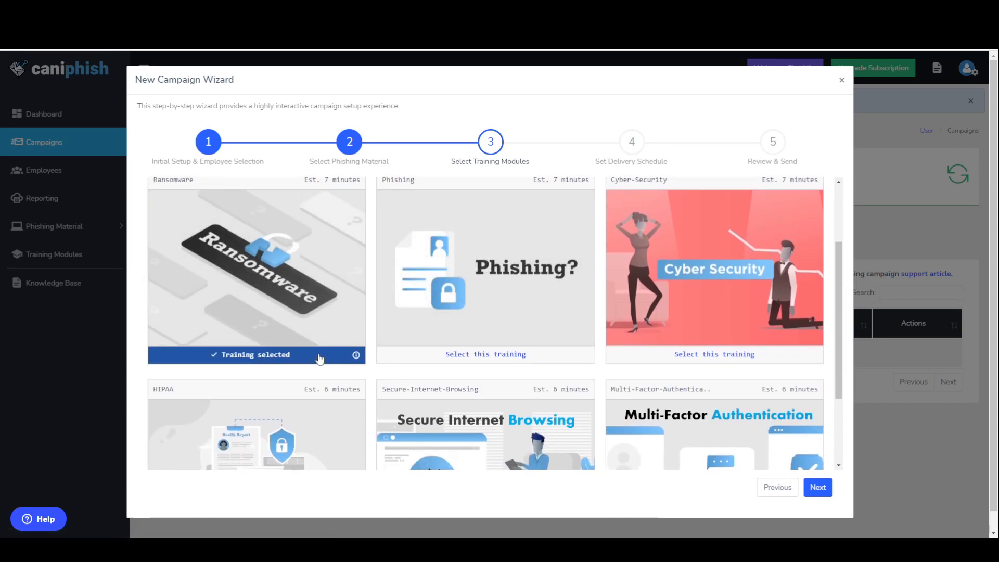
click(547, 358)
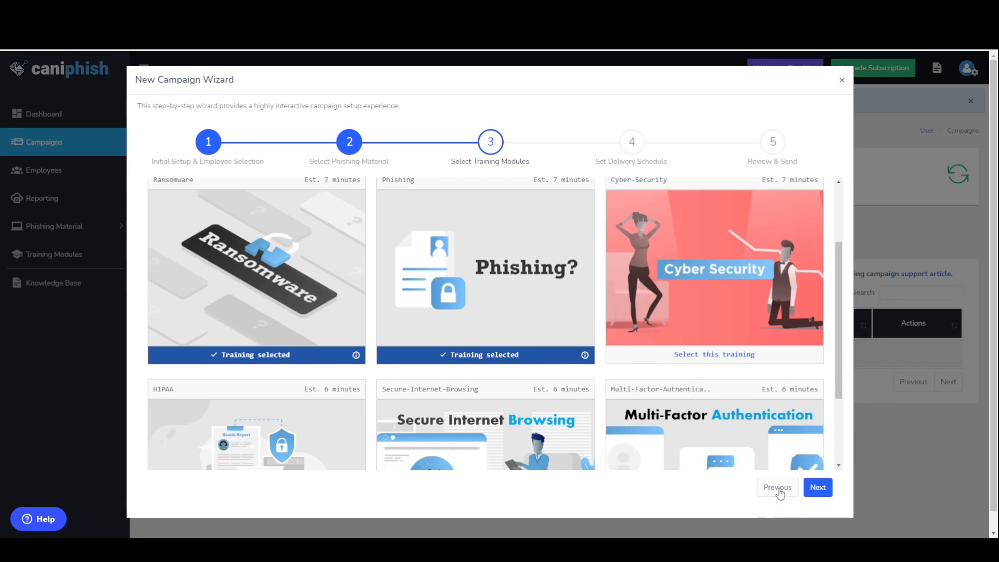
Step: Return to the phishing material selection and review the attack templates around the selected OneDrive-Excel-Share and Gmail-Blocked-Login attacks
click(784, 493)
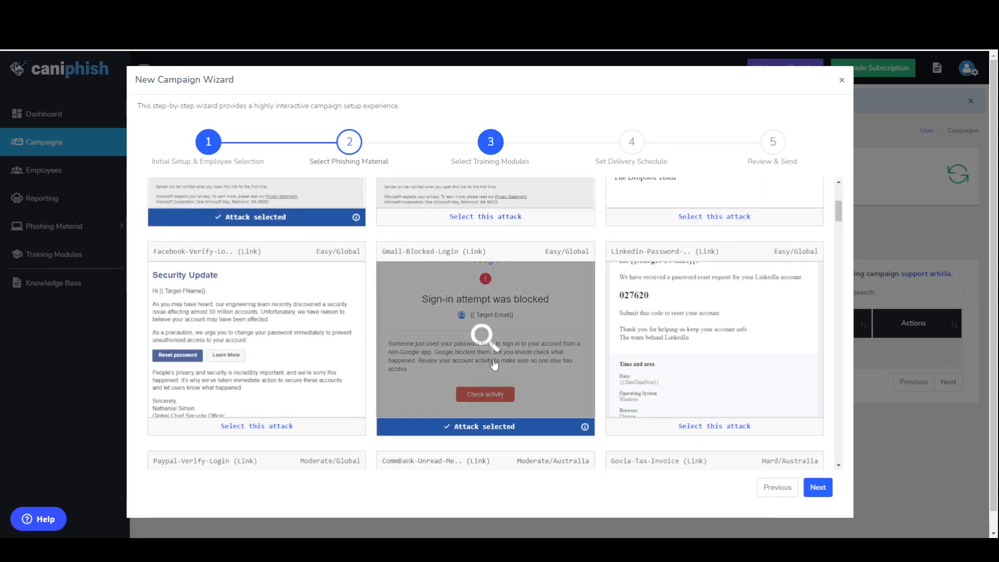
scroll(291, 273, up, 3)
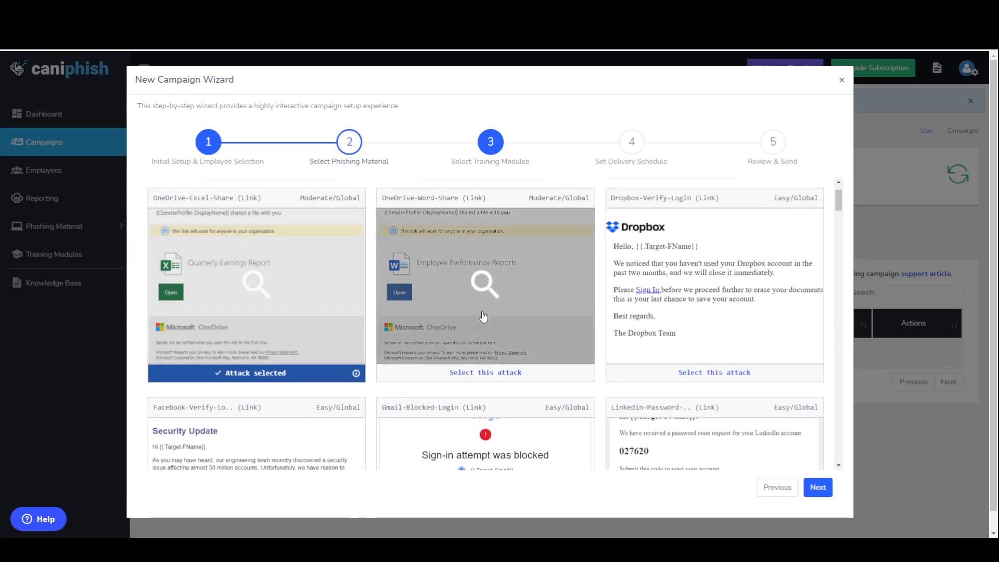
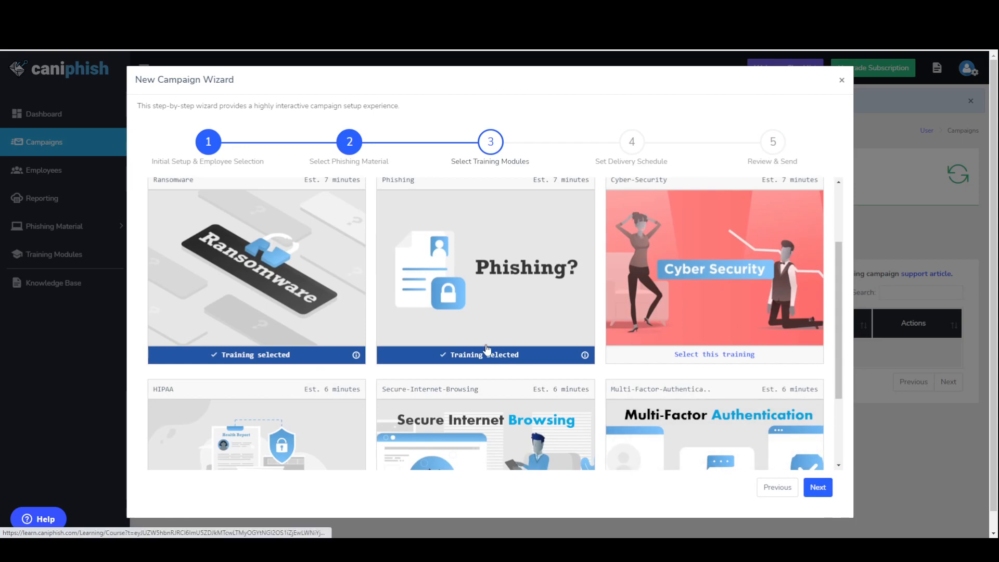
Step: Recheck the training scope and selected training modules, and continue to the delivery schedule stage
scroll(550, 356, up, 2)
scroll(550, 355, up, 1)
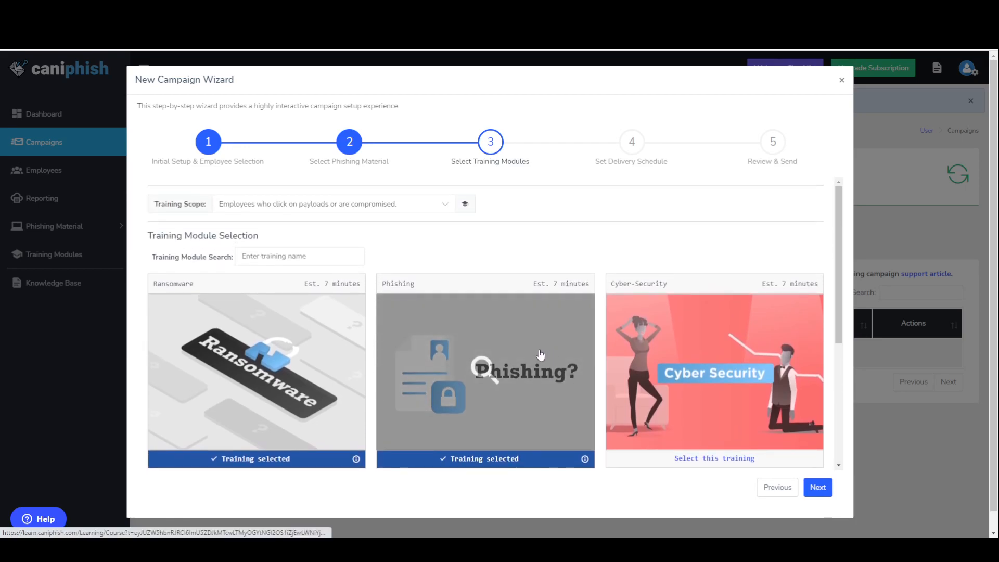
scroll(536, 355, down, 1)
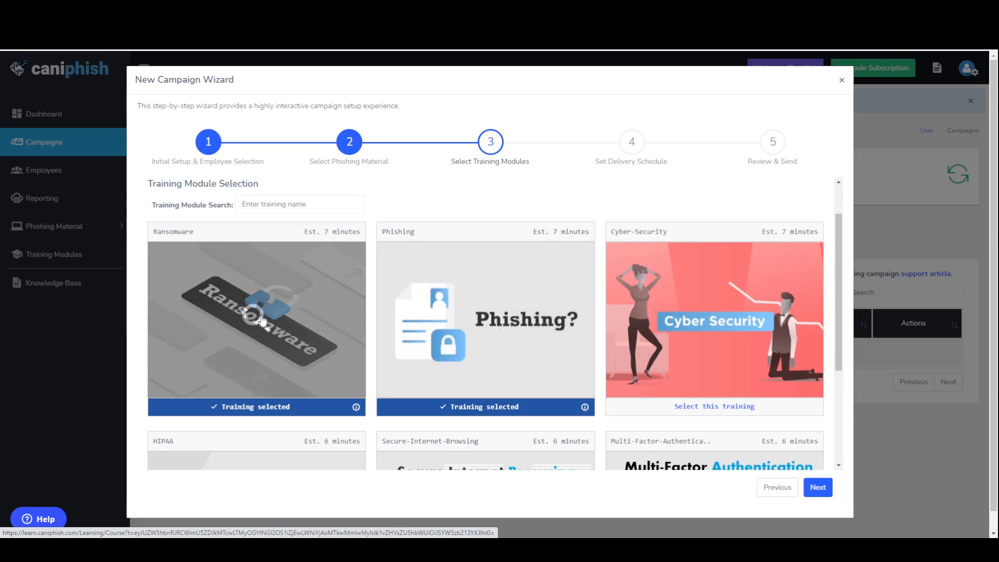
click(820, 488)
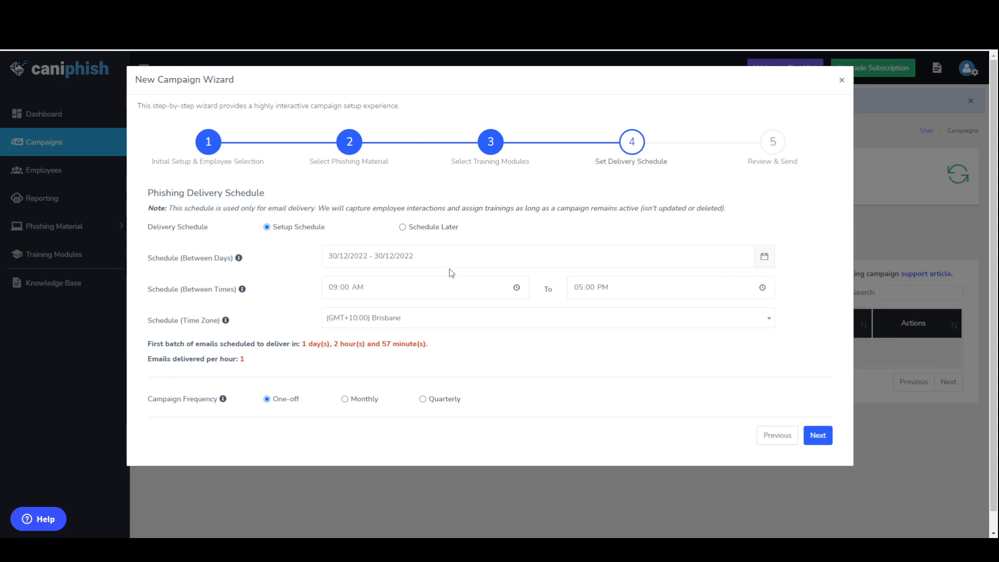
Step: Set the phishing delivery days to 29/12/2022 - 29/12/2022
click(413, 256)
click(403, 369)
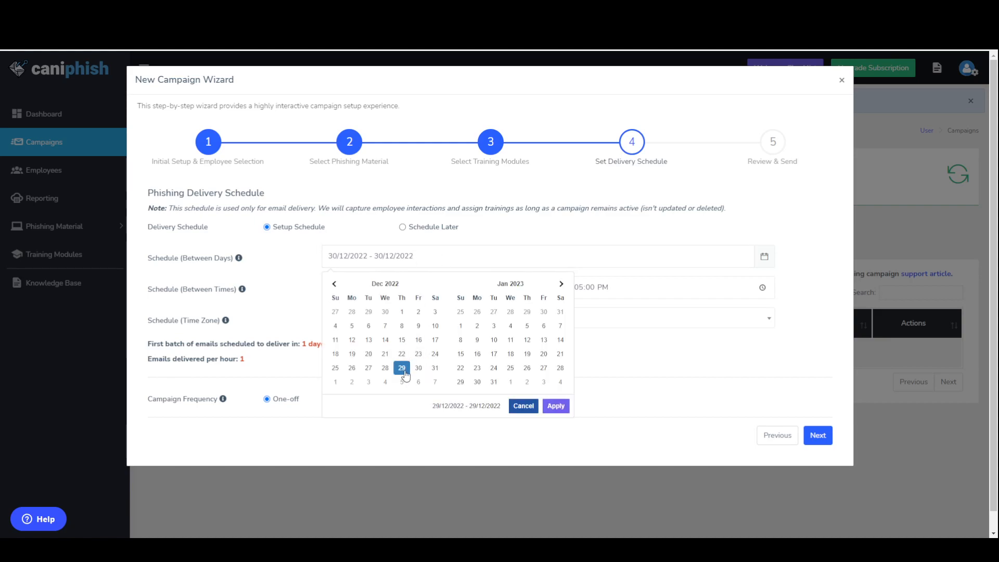
click(556, 406)
Step: Set both the start and end of the delivery time window to 06:07 AM
click(518, 288)
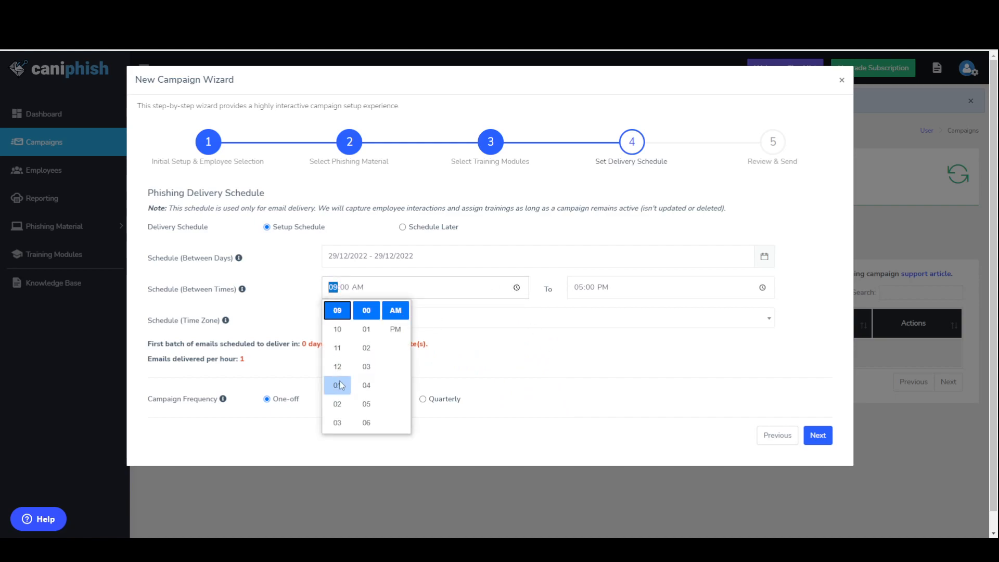
click(366, 422)
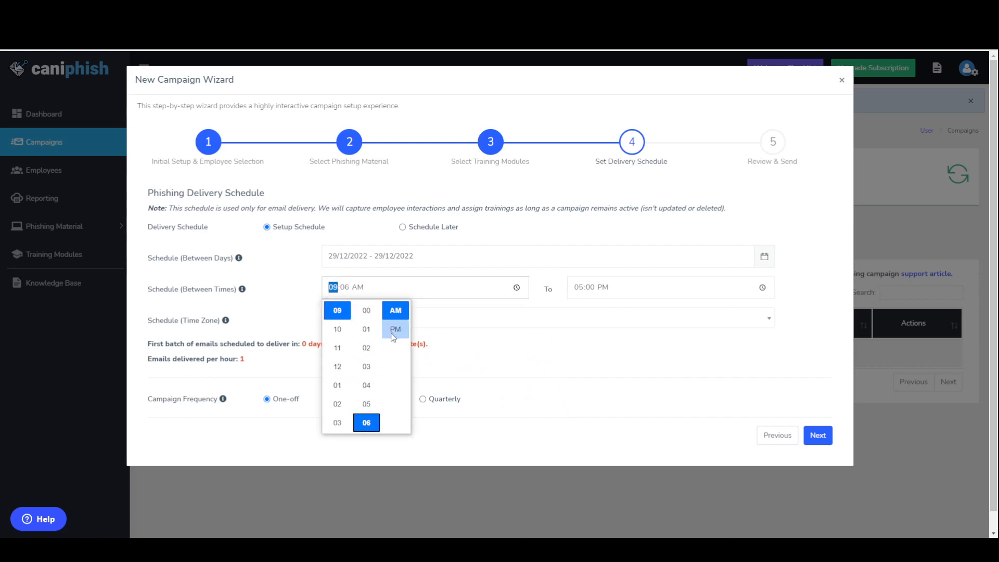
scroll(337, 365, down, 3)
click(338, 422)
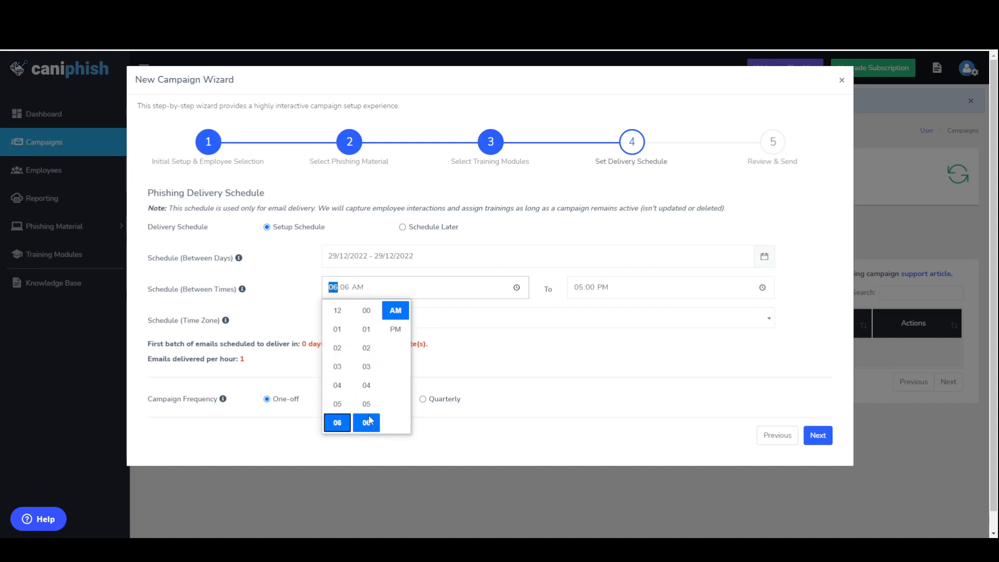
scroll(366, 396, down, 3)
click(366, 329)
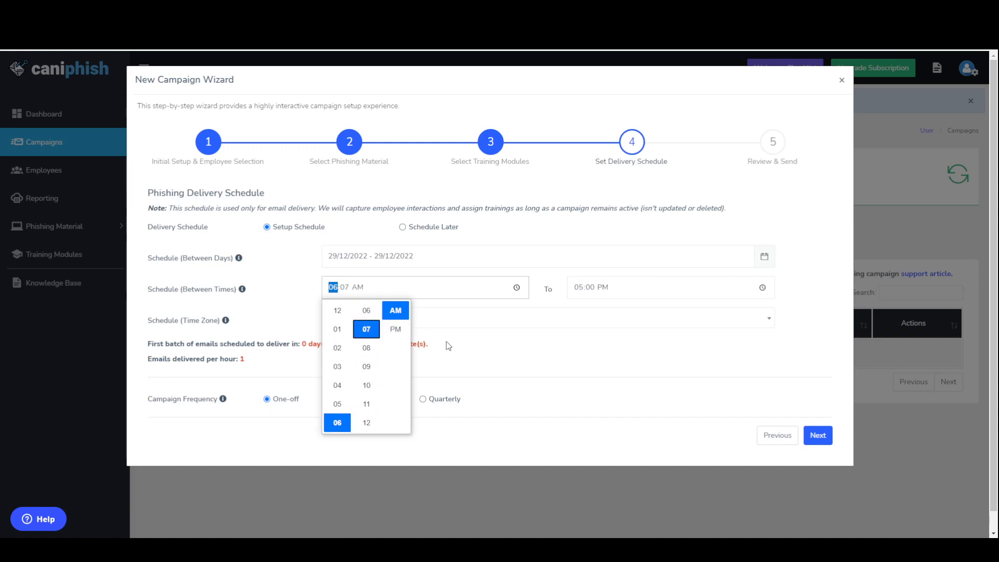
drag(539, 354, 782, 303)
click(641, 329)
click(713, 351)
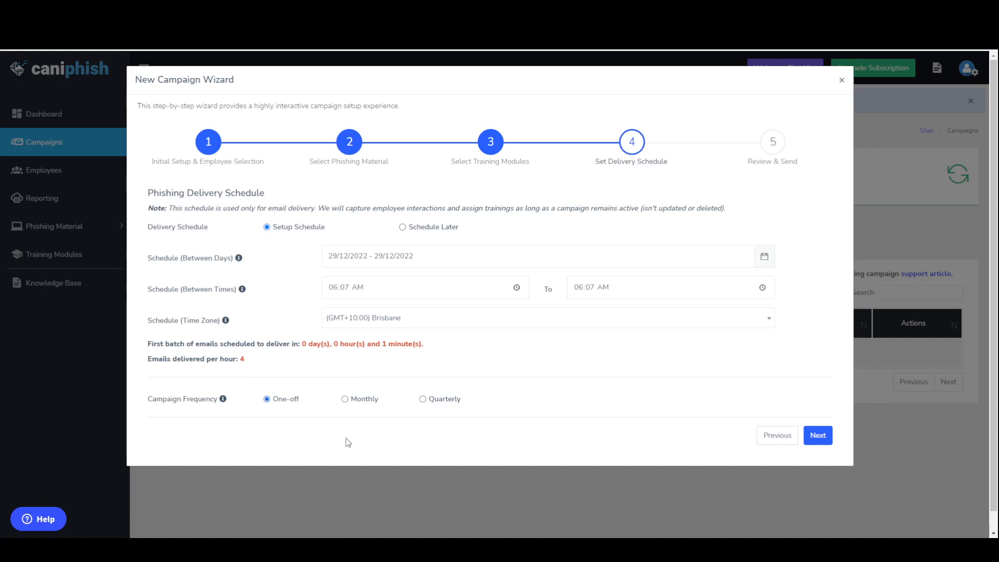
Step: Set the campaign frequency to Quarterly and continue to the review stage
click(361, 401)
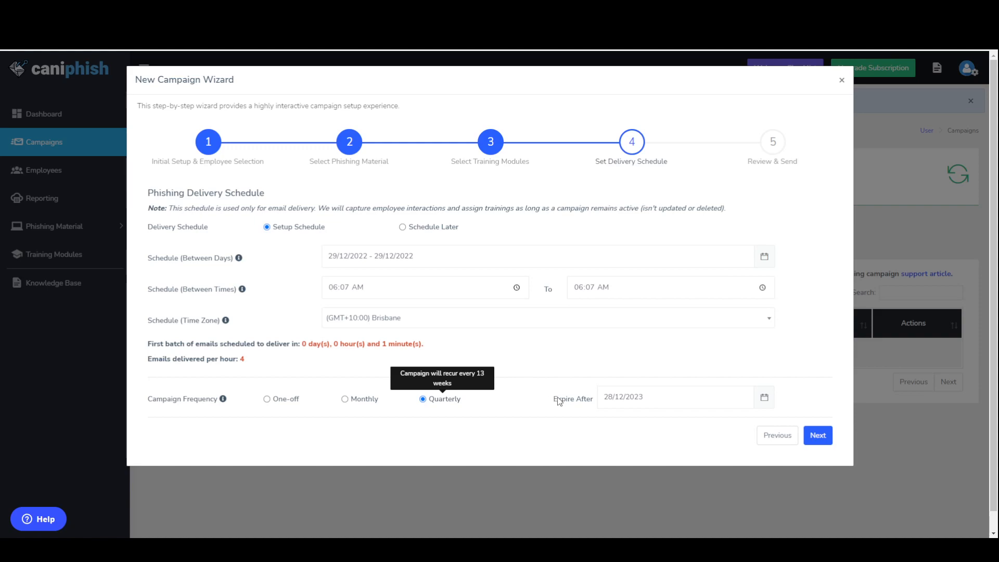
click(824, 439)
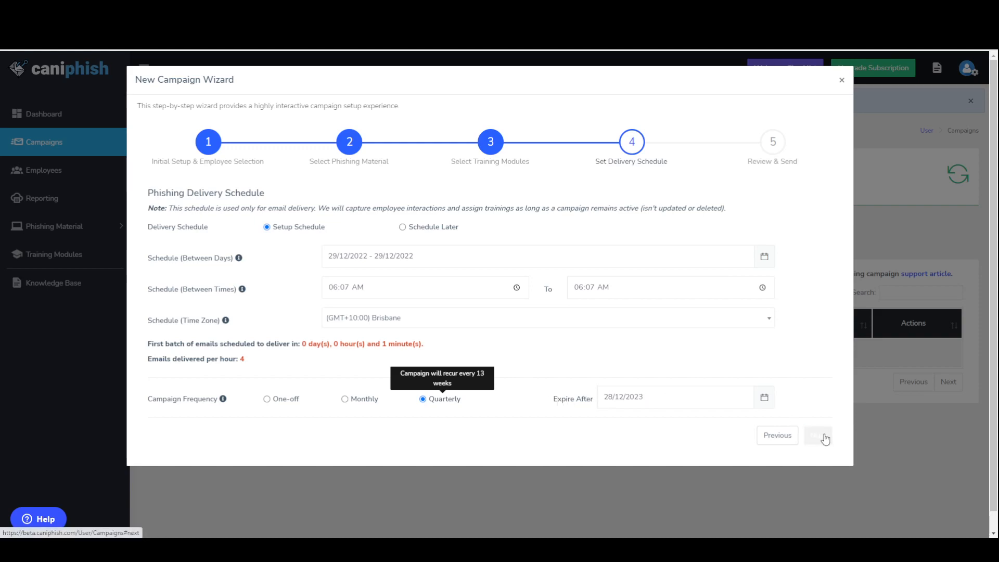
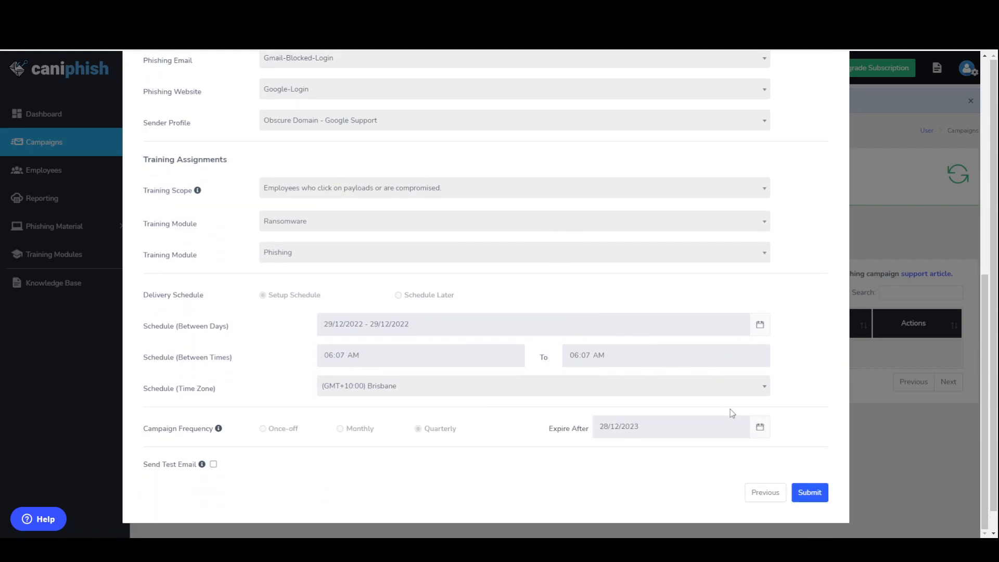
Step: Submit the reviewed campaign and proceed past the allowlisting reminder
click(812, 493)
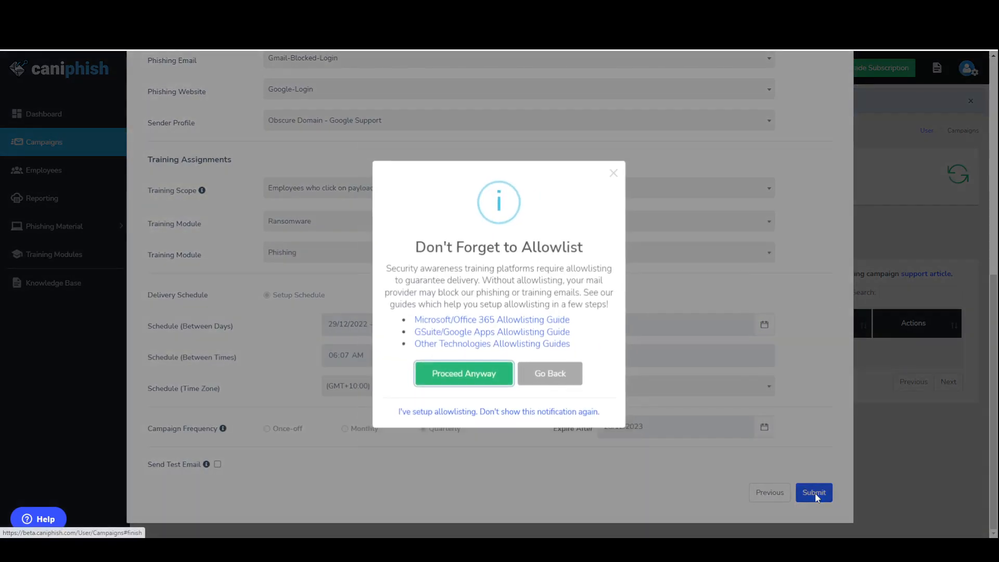
click(465, 385)
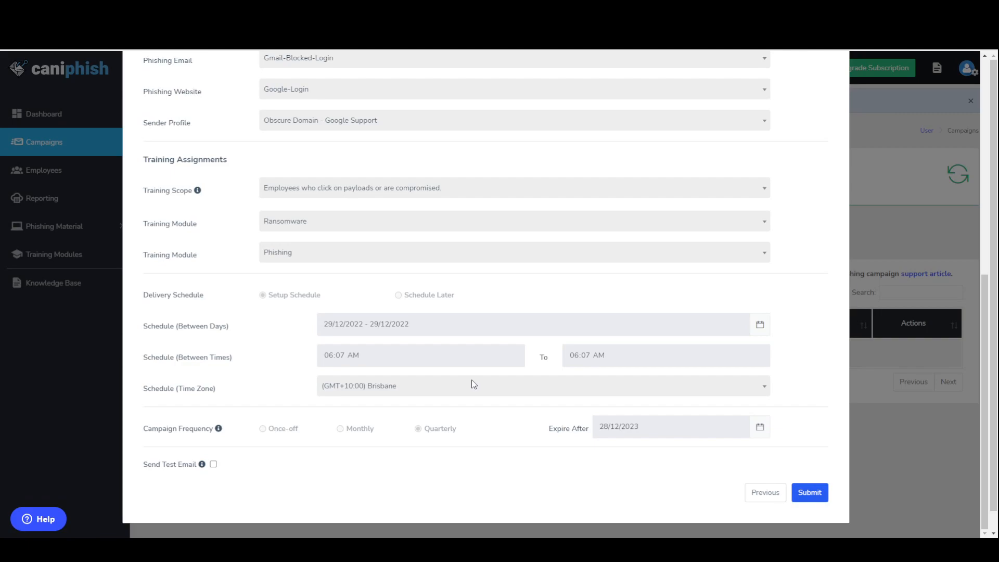
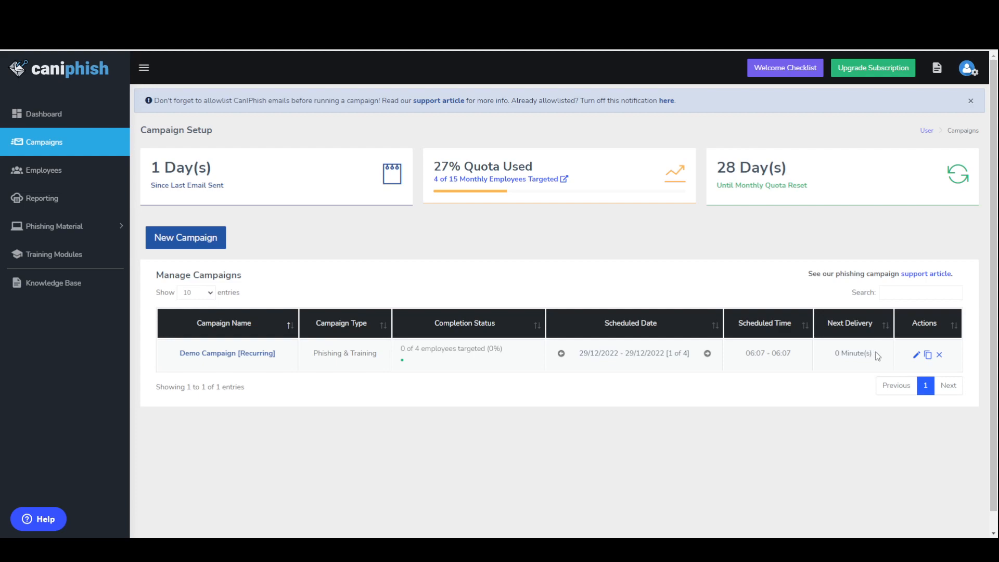
Step: Browse the scheduled delivery dates of the recurring Demo Campaign forward, and return to the first one
click(708, 353)
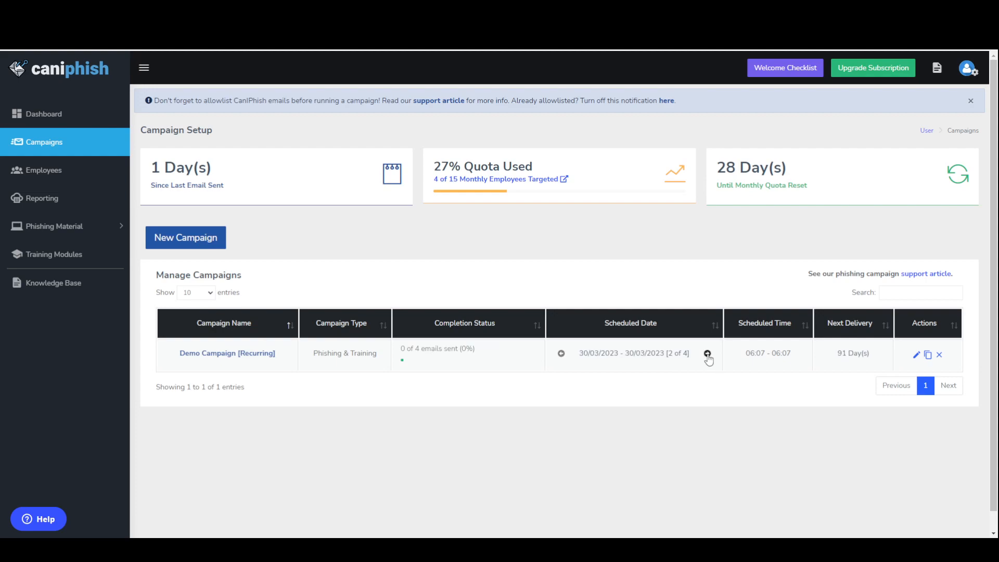
click(561, 353)
click(707, 353)
click(708, 354)
click(561, 354)
click(561, 353)
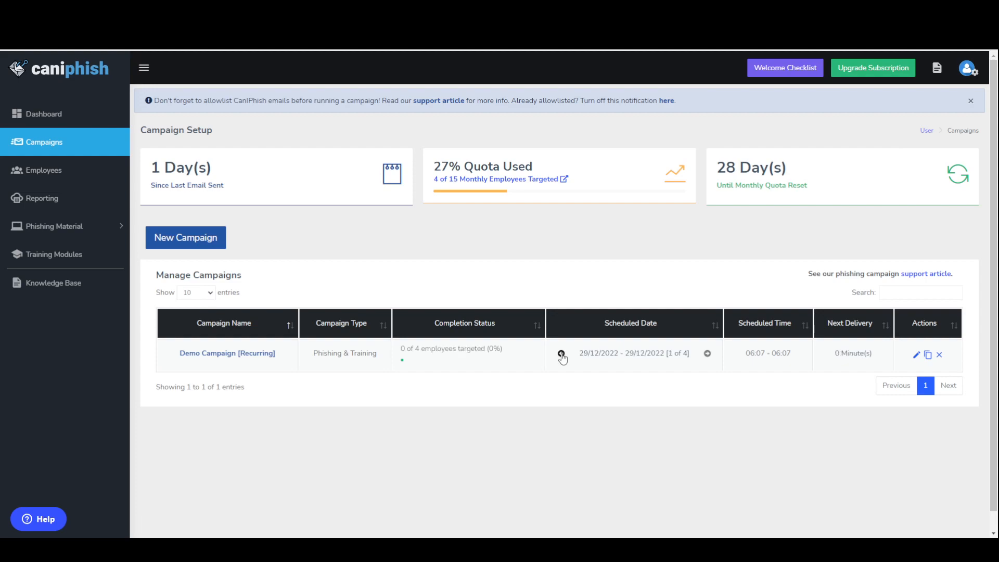
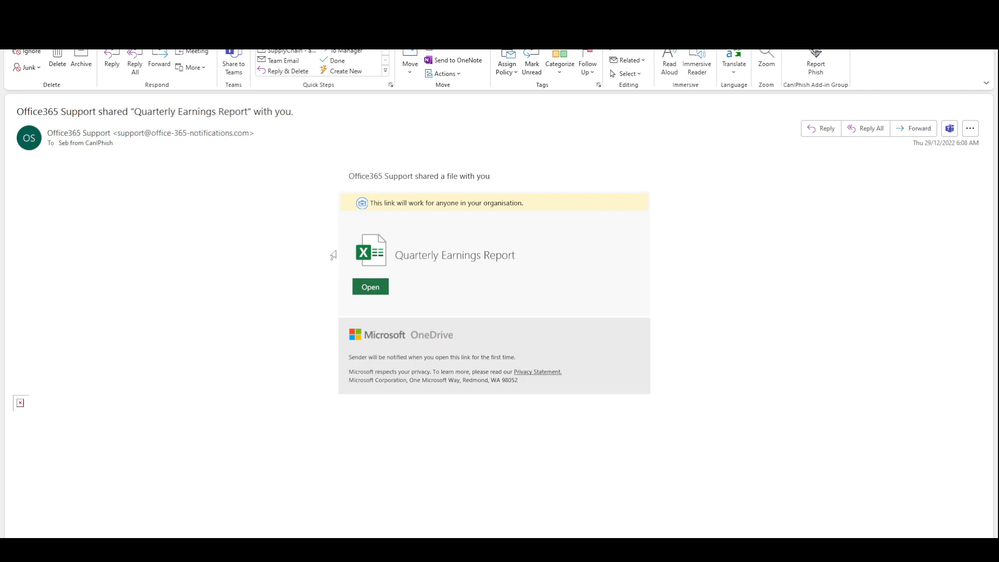
Step: Open the shared Quarterly Earnings Report from the simulated phishing email and submit a dummy email address and password on the Office 365 sign-in page
click(371, 292)
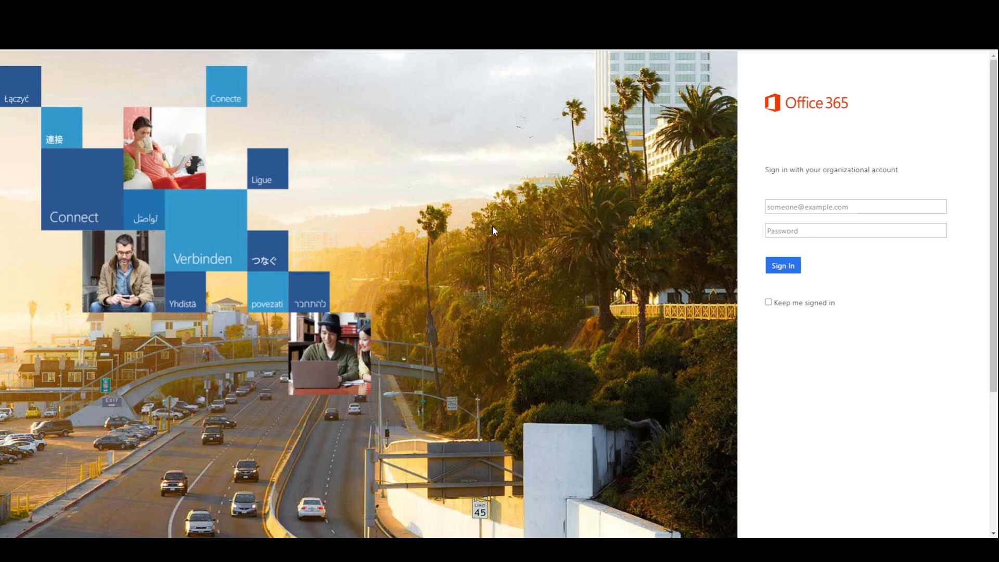
click(807, 208)
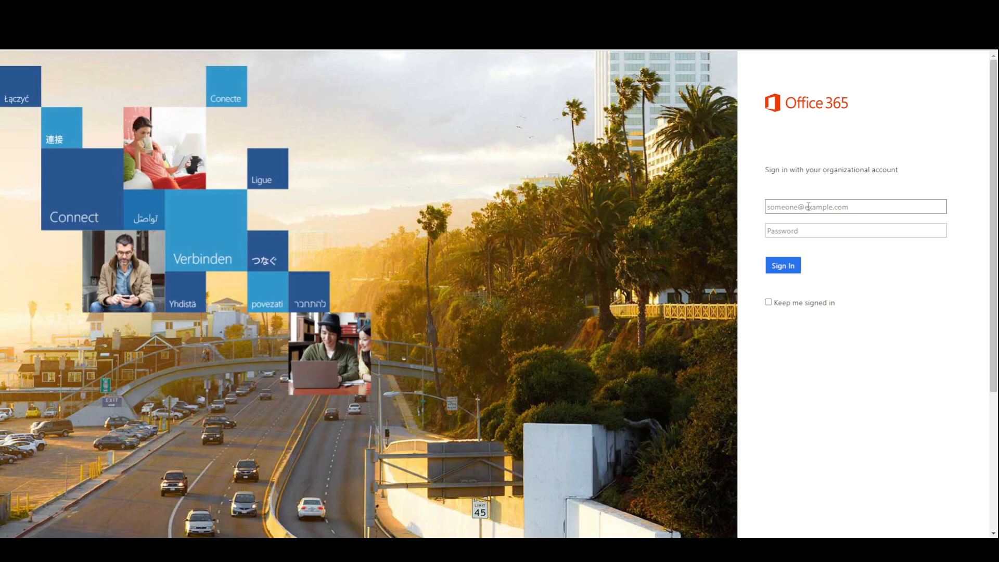
text(asdasdad@asdasda.com)
key(Tab)
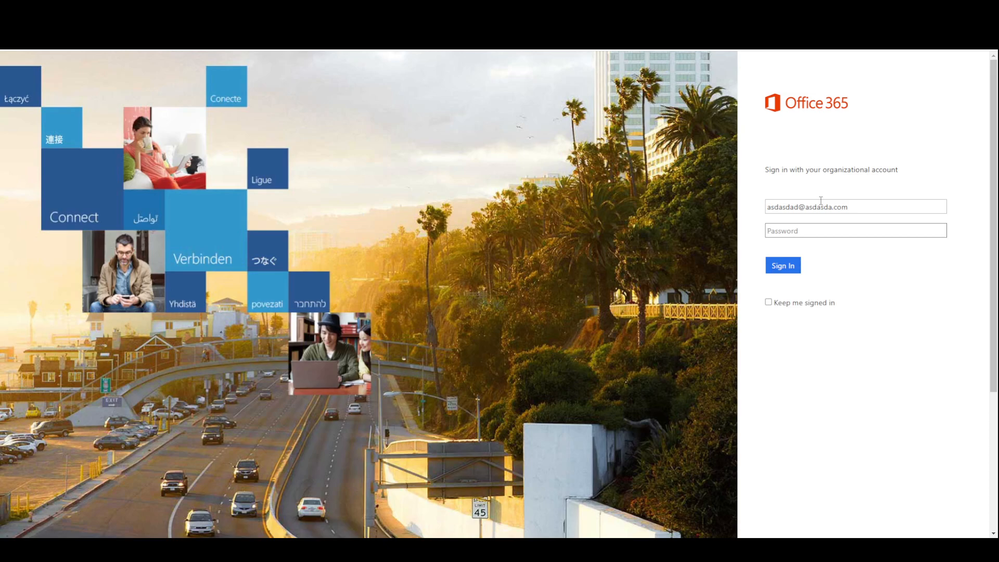
text(asdasd)
key(Return)
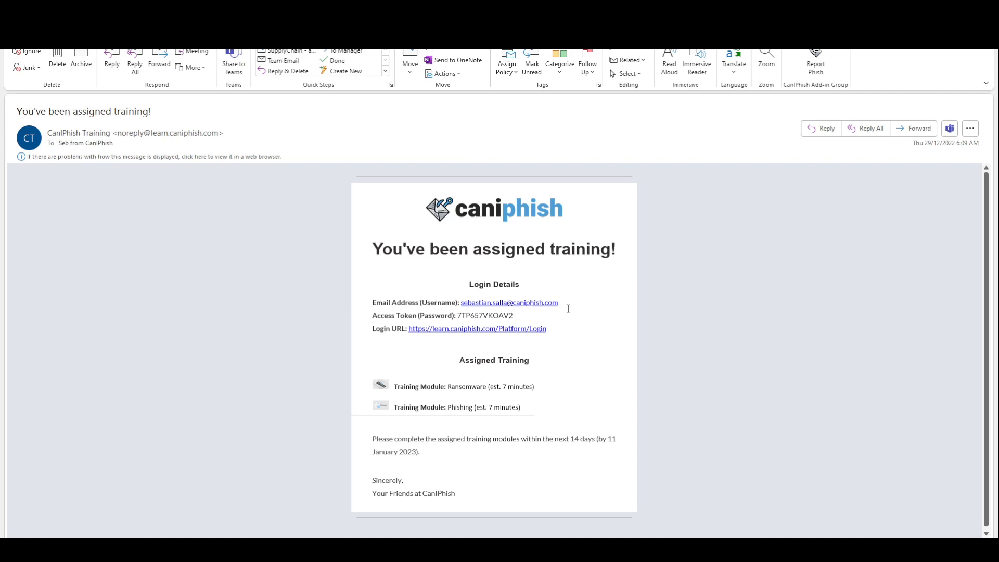
Step: Open the learner portal from the training assignment email and log in with the learner's email and access token, declining to save the password
click(505, 329)
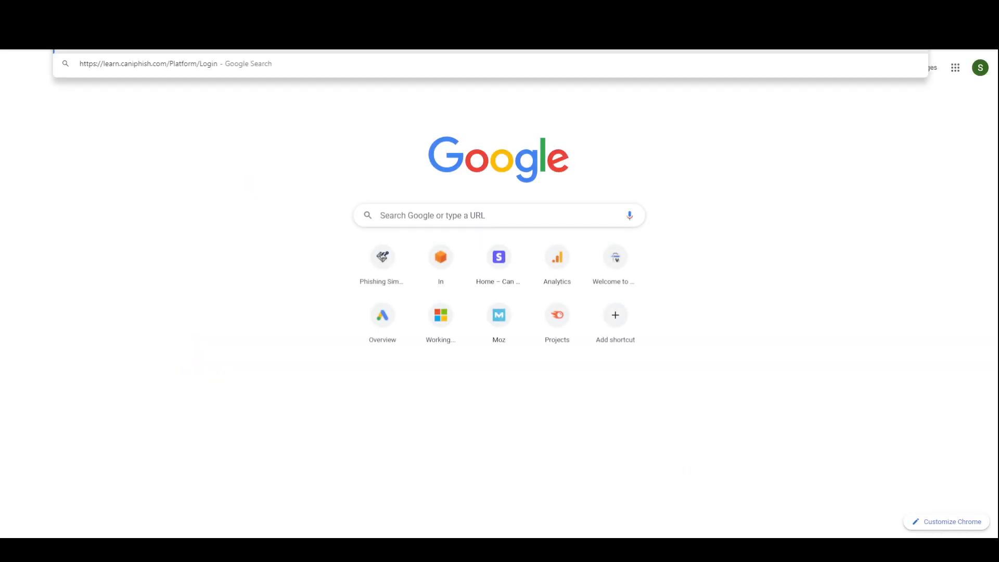
key(Return)
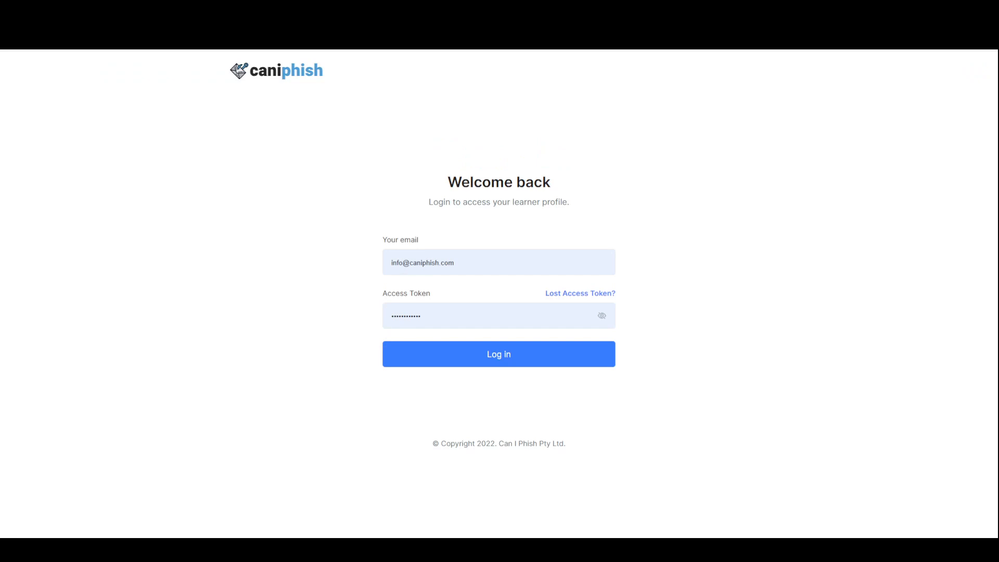
click(496, 258)
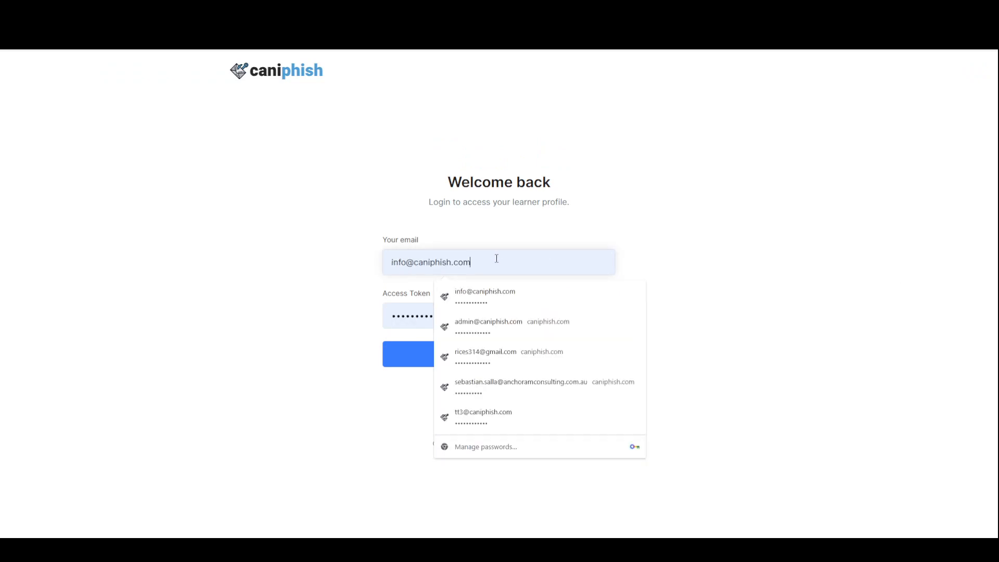
key(ctrl+a)
key(ctrl+v)
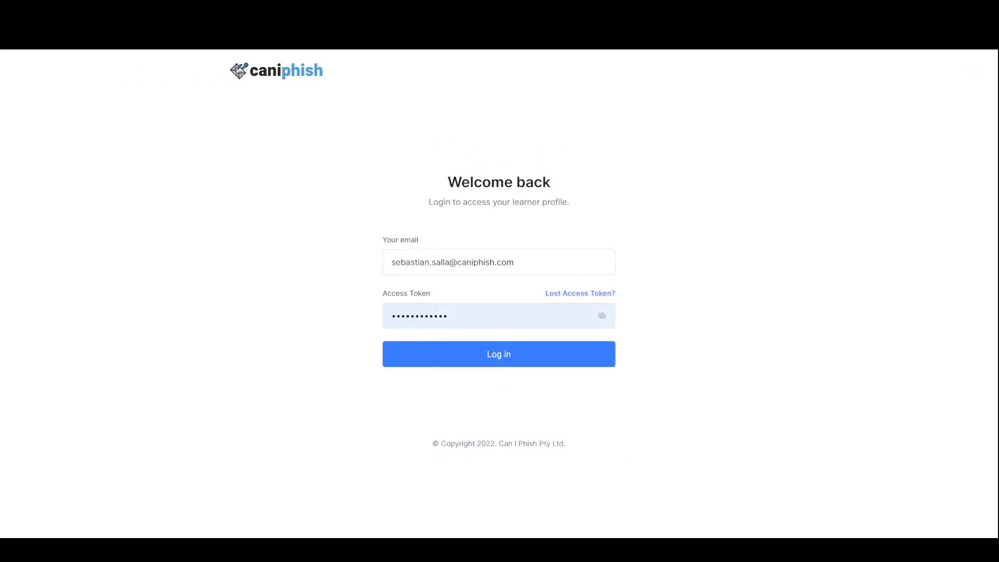
click(487, 318)
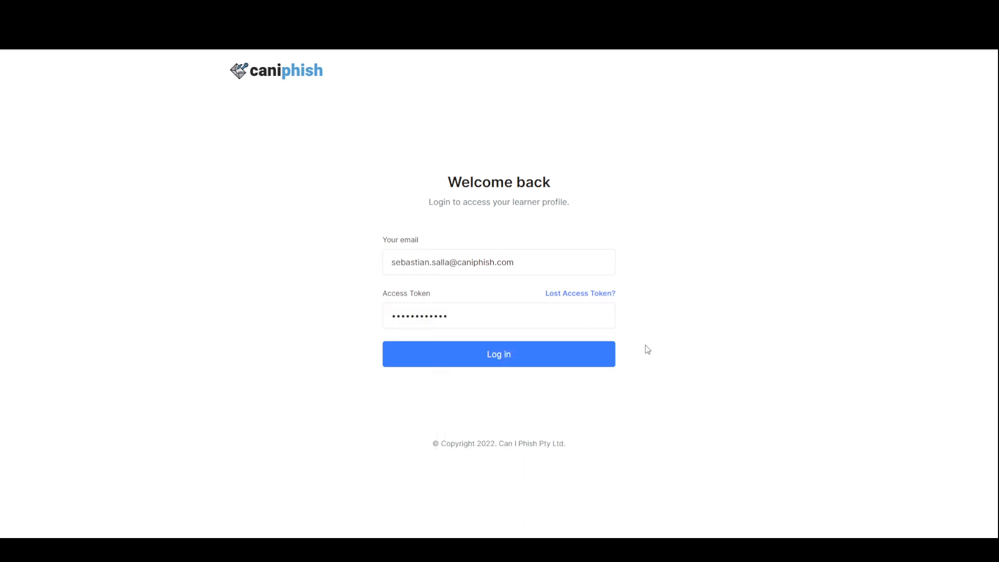
click(516, 351)
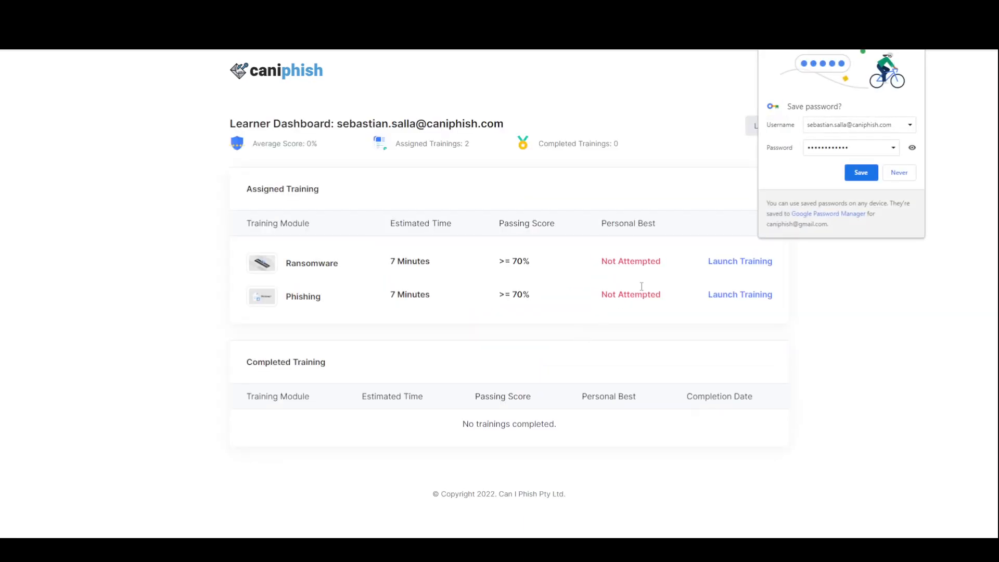
click(899, 173)
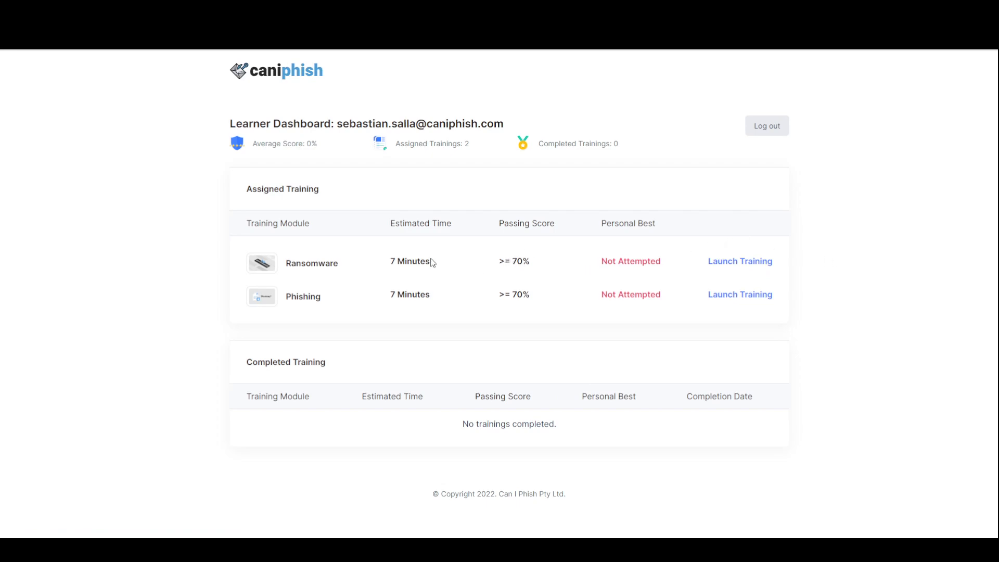
triple_click(407, 261)
click(442, 268)
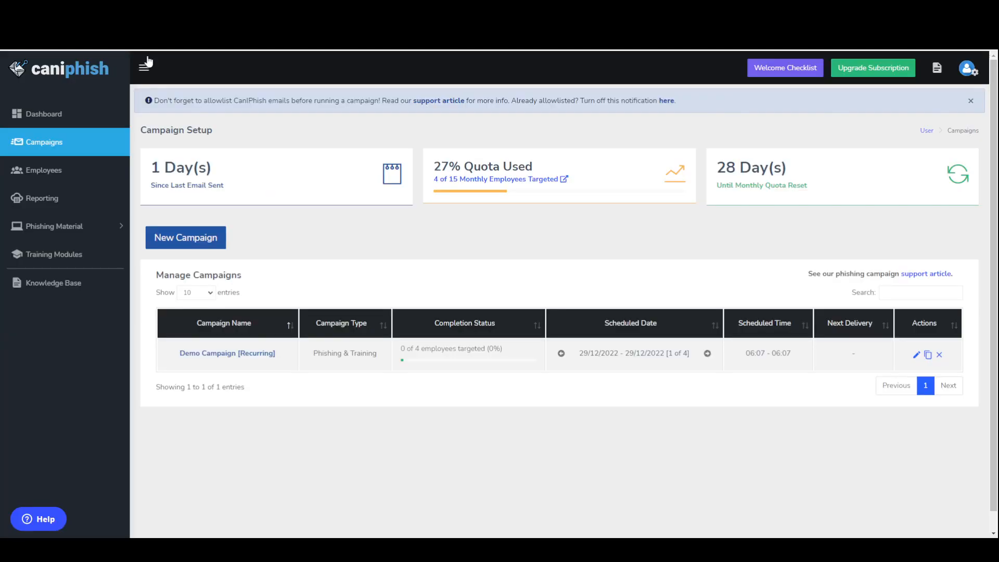
Step: Open the 29/12/2022 Demo Campaign in the CanIPhish admin platform's reporting and review its phishing campaign statistics per employee
click(50, 200)
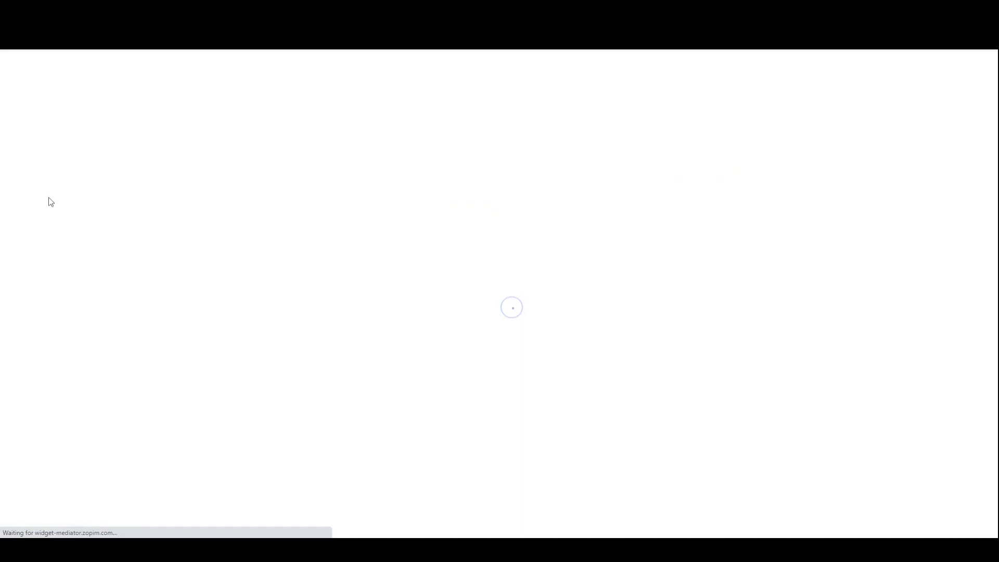
scroll(256, 400, down, 4)
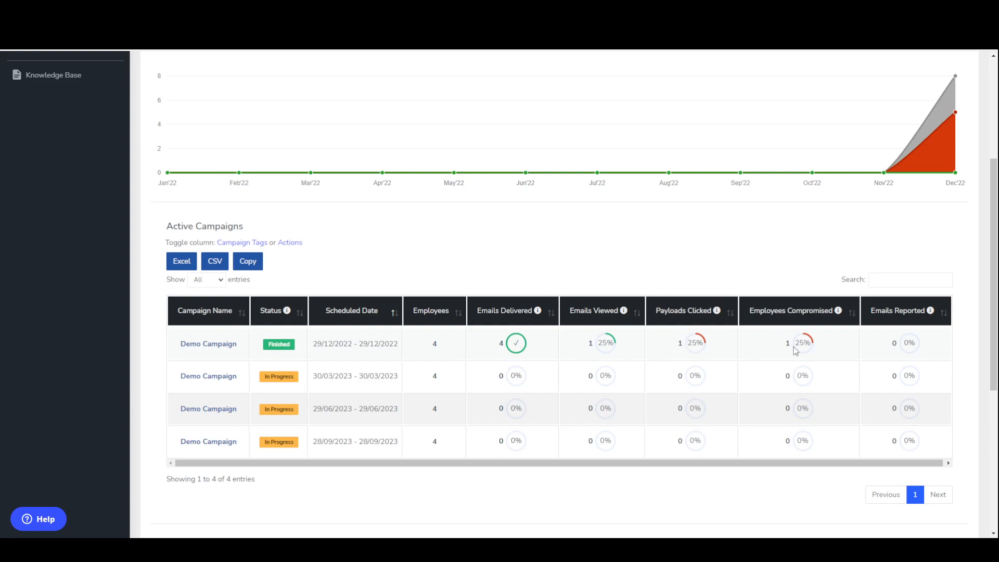
click(219, 347)
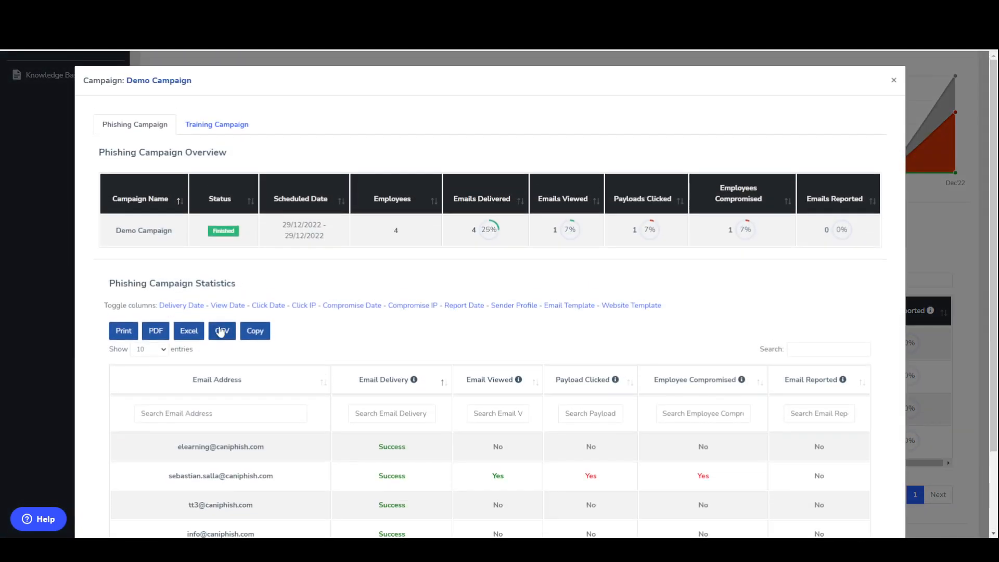
scroll(447, 261, down, 2)
scroll(438, 297, up, 2)
Step: Review the Demo Campaign's training campaign overview and the assigned training modules' statistics
click(215, 127)
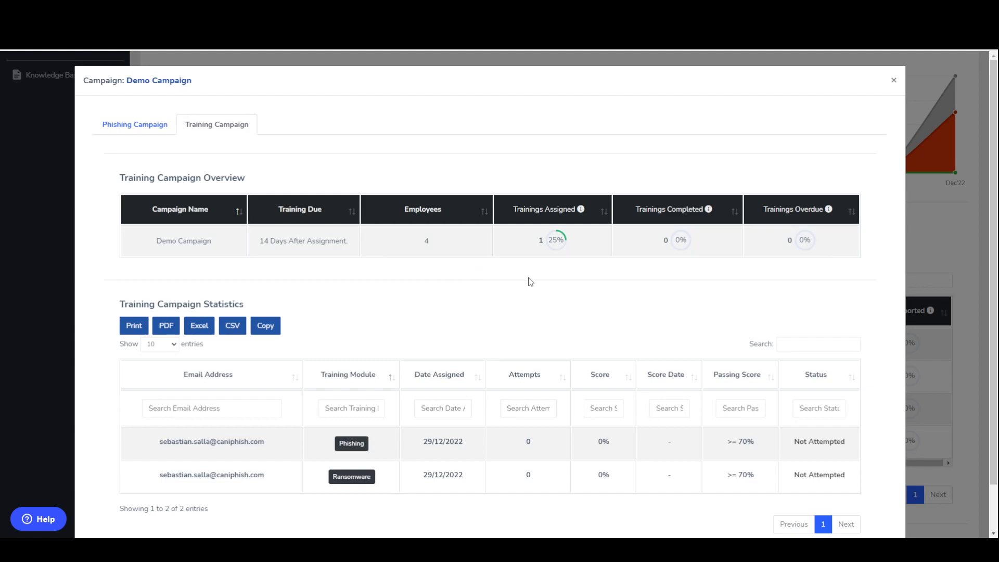
scroll(536, 284, down, 1)
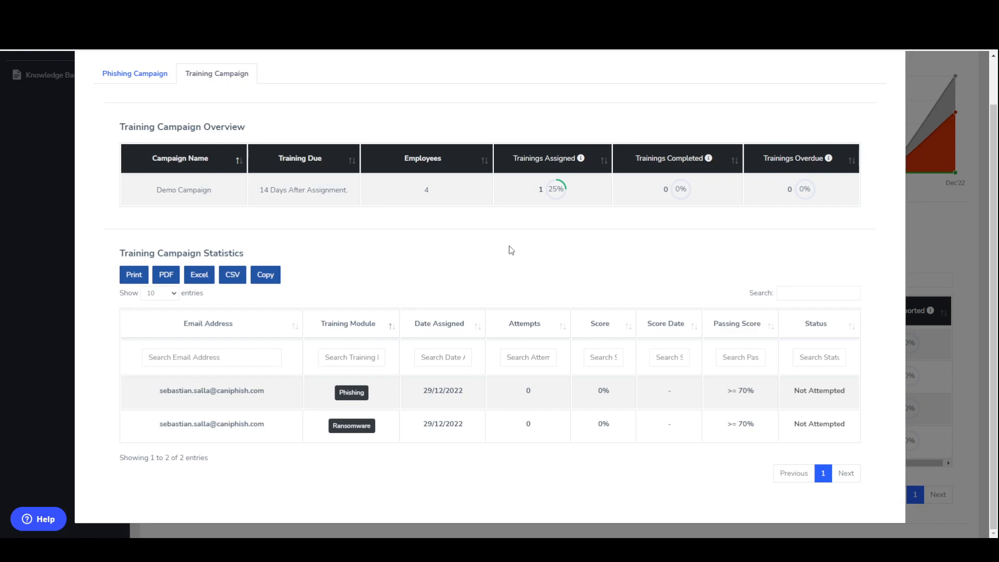
scroll(512, 252, up, 1)
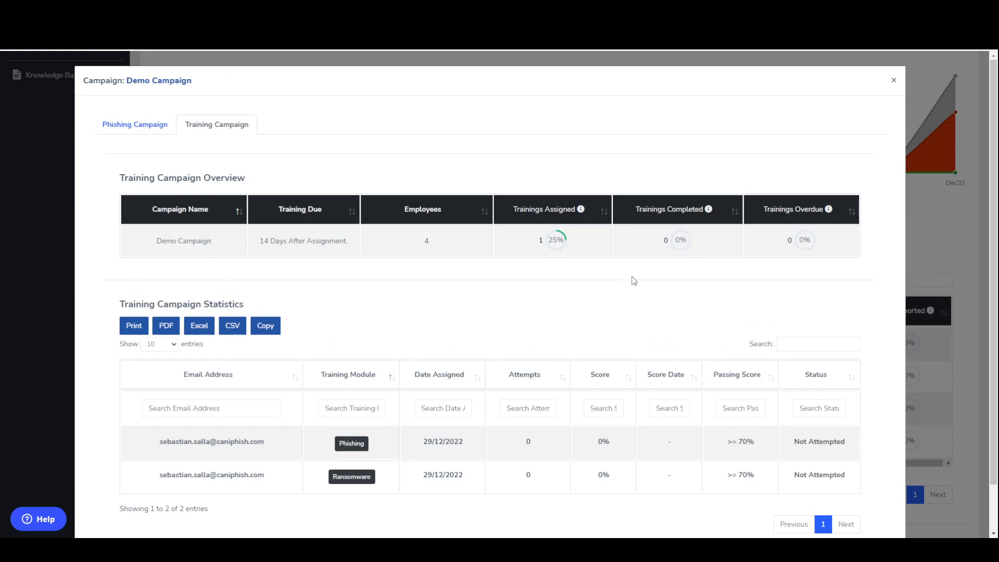